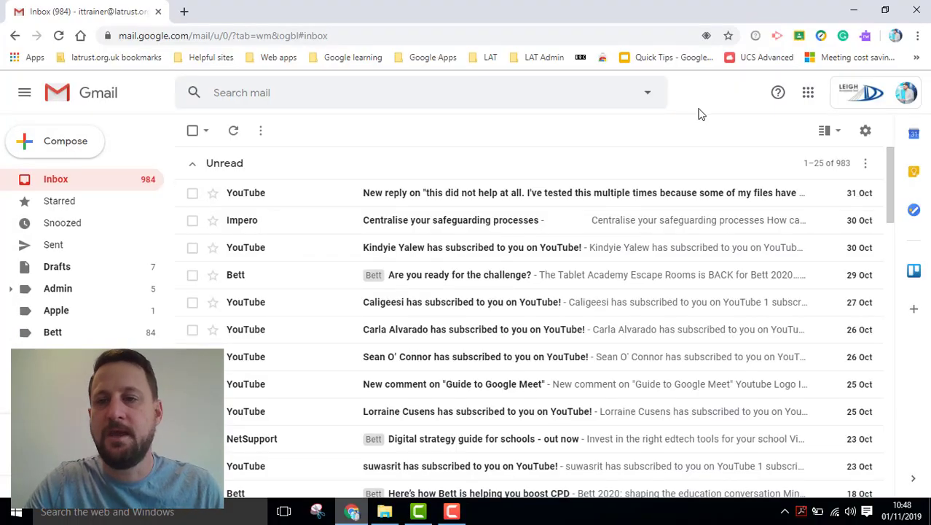
Step: Launch Google Contacts from Gmail's apps grid, listing the two saved contacts
click(808, 95)
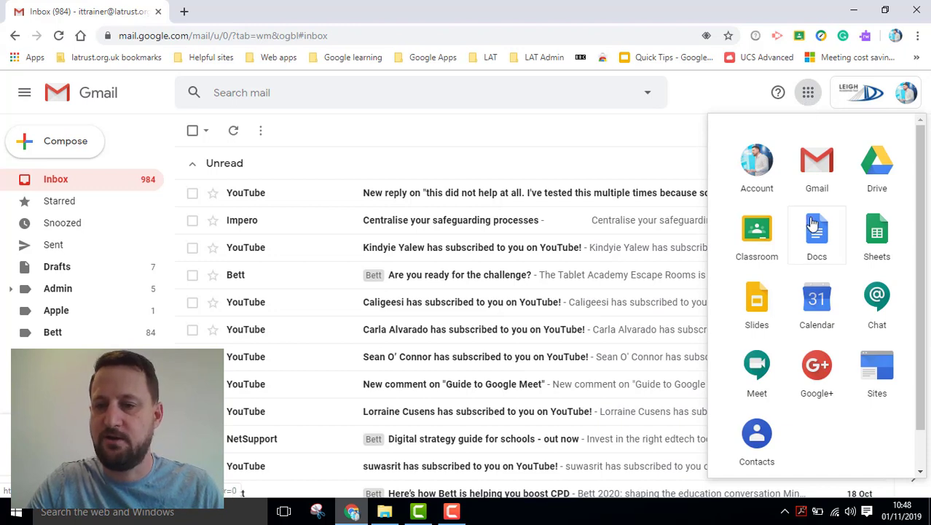
click(757, 441)
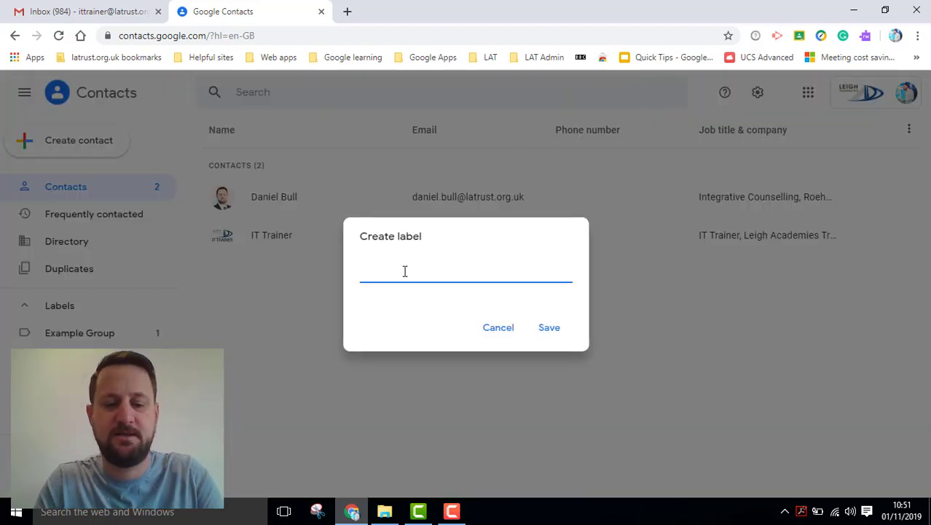
text(Academ)
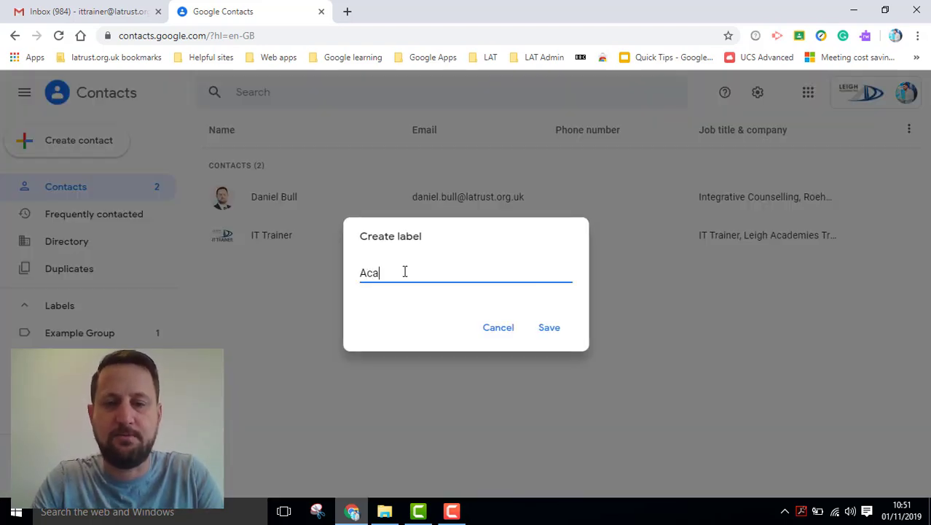
text(y)
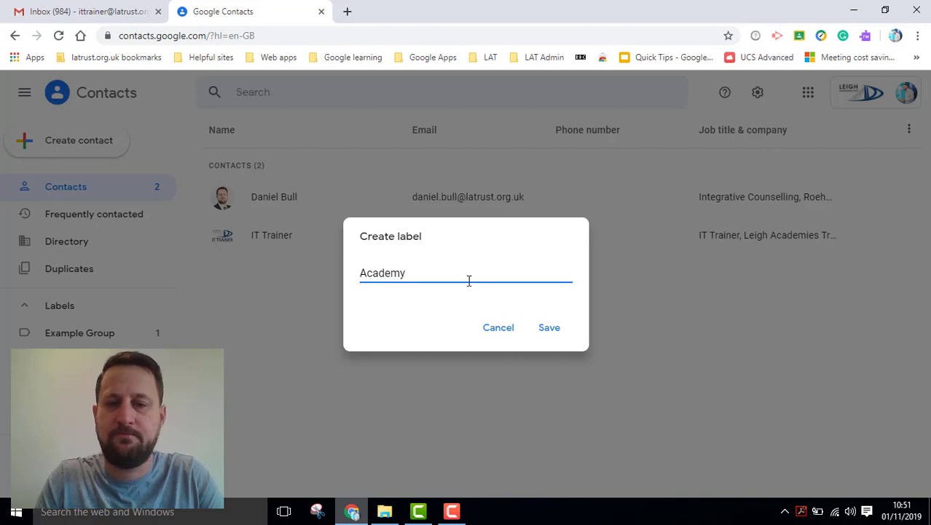
Step: Save the new Academy label and view its still-empty contact list
click(551, 326)
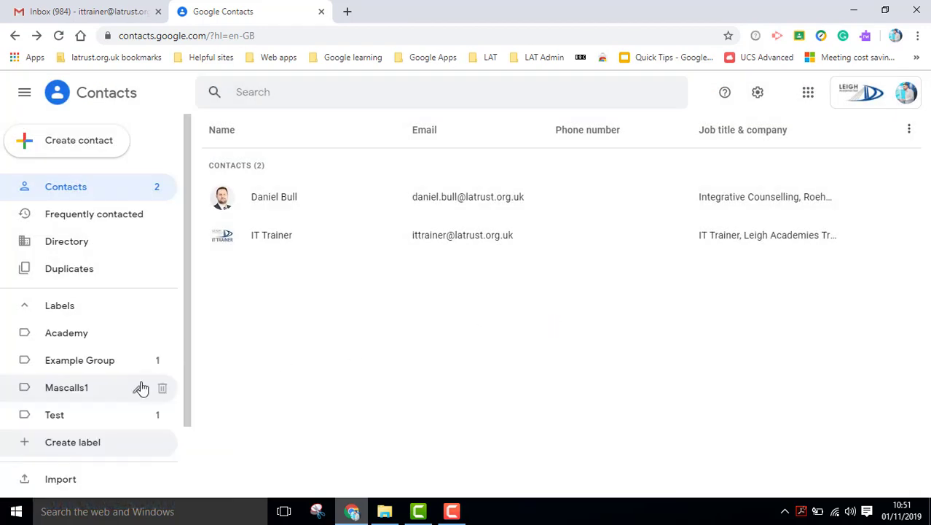
click(71, 338)
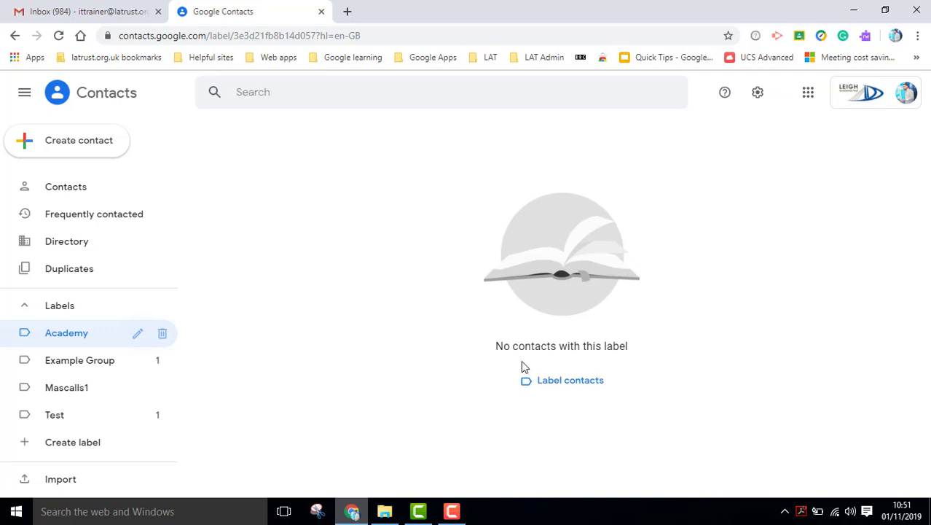
click(551, 384)
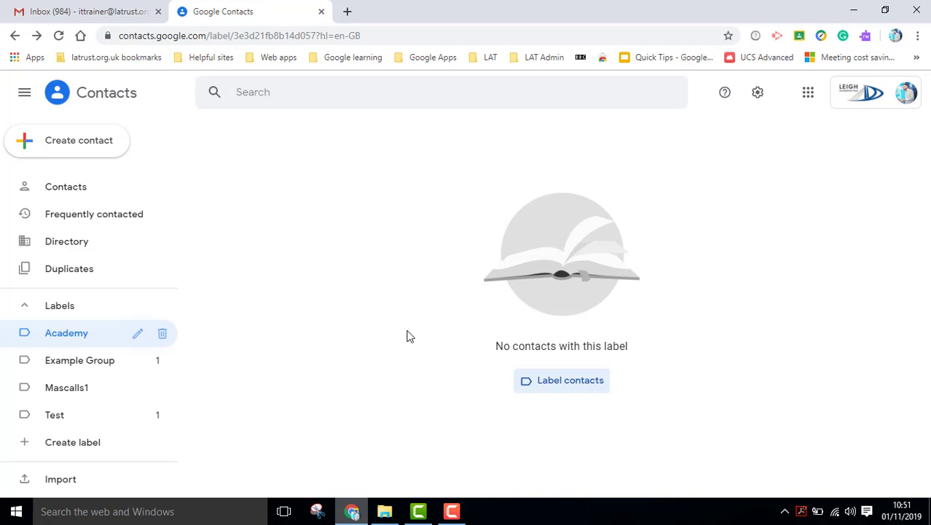
click(88, 190)
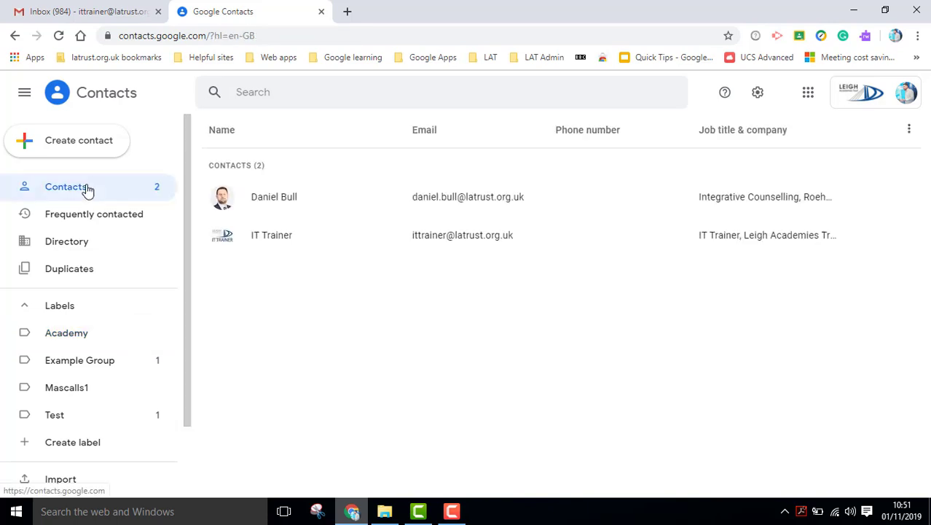
Step: Apply the Academy label to both selected contacts and view them under Academy
click(223, 198)
click(222, 235)
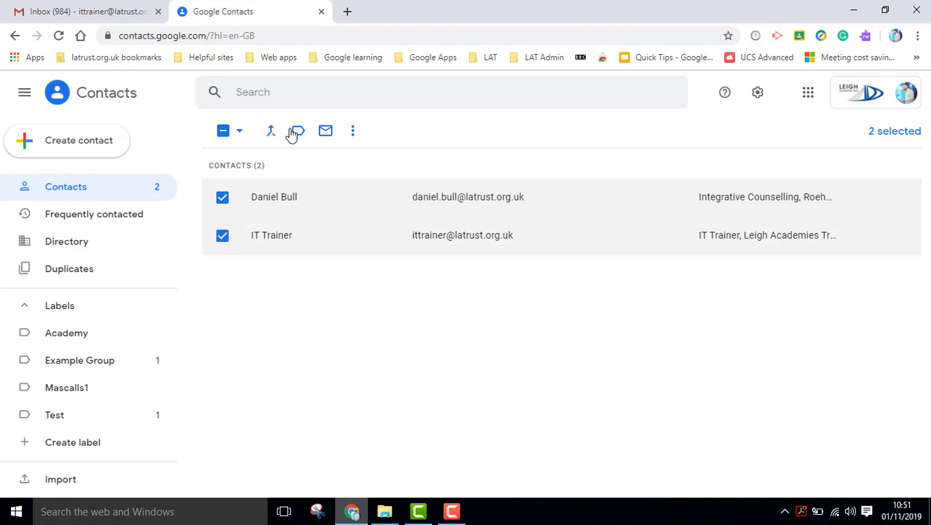
click(300, 134)
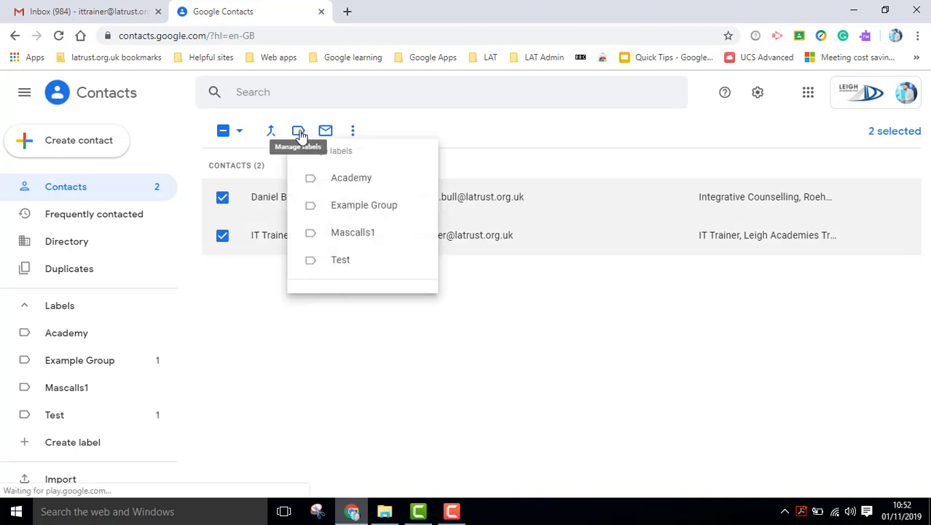
click(344, 180)
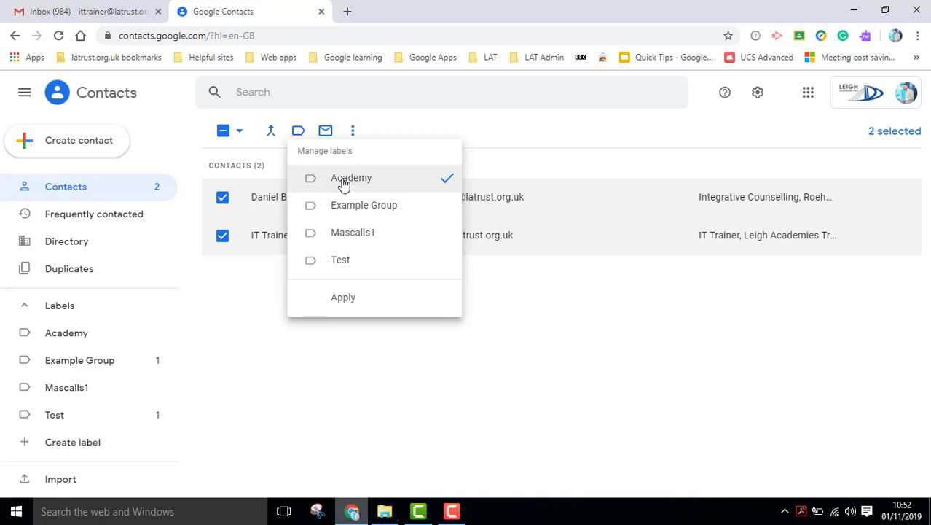
click(343, 298)
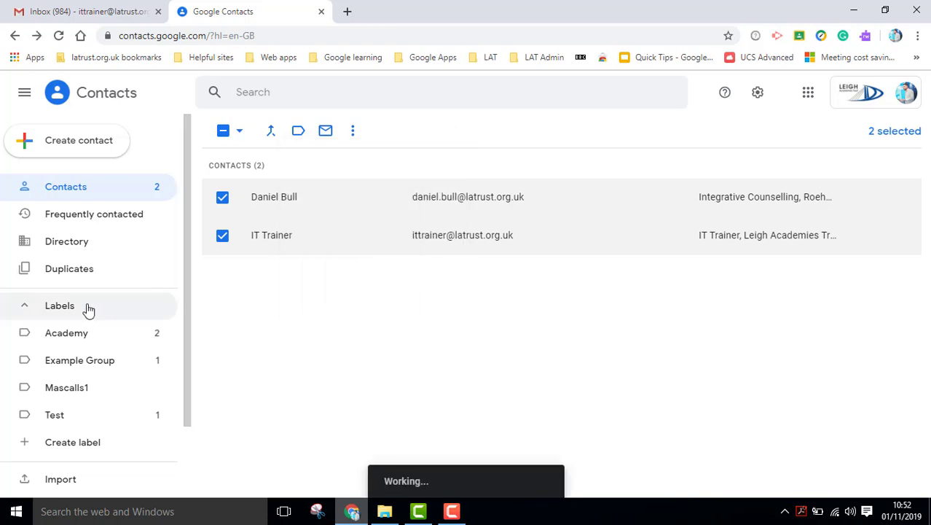
click(78, 333)
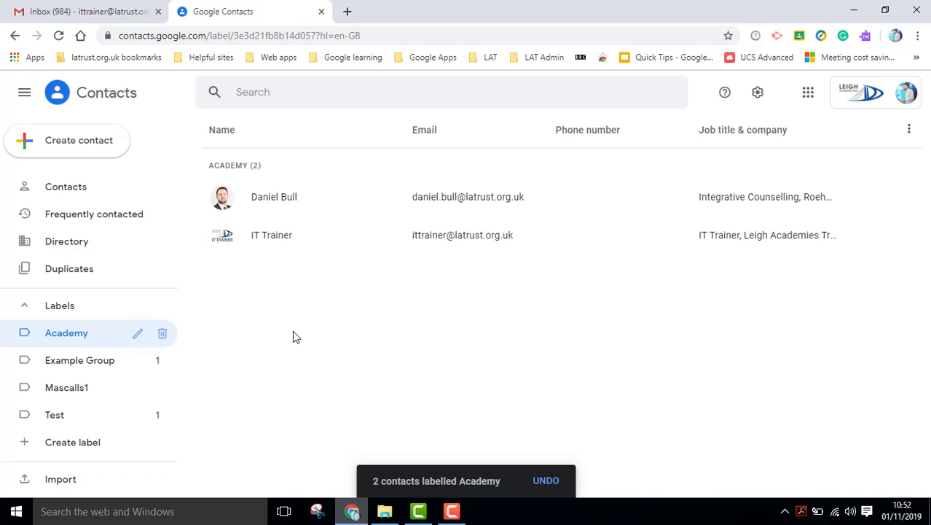
Step: Address a new Gmail message to the Academy group via the 'acad' suggestion
click(93, 10)
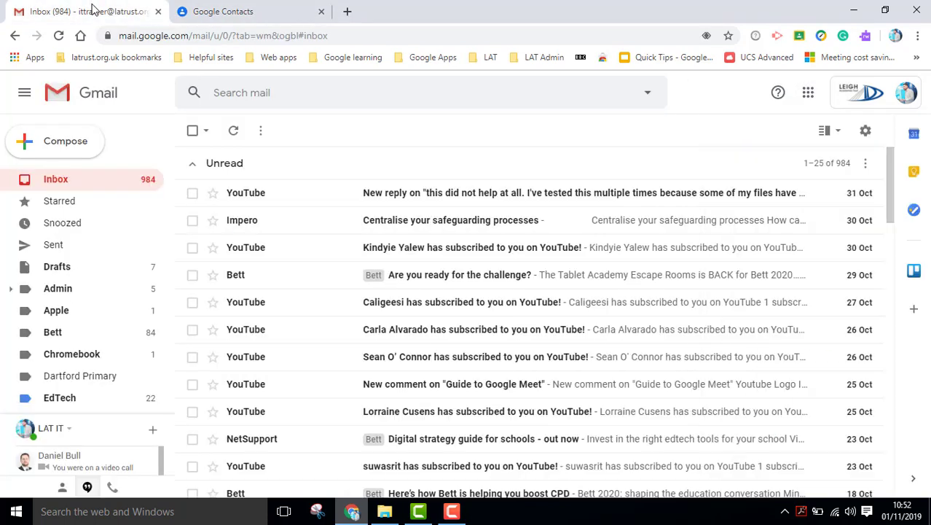
click(60, 141)
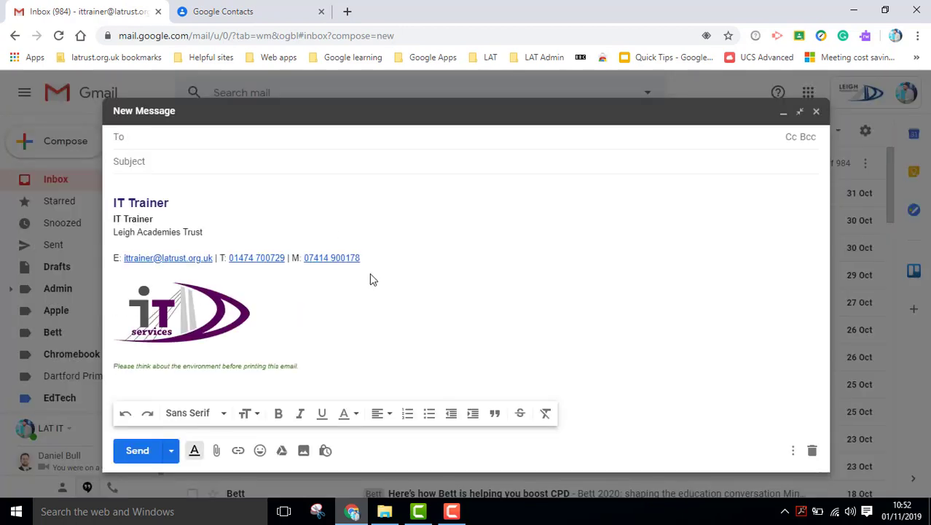
text(acad)
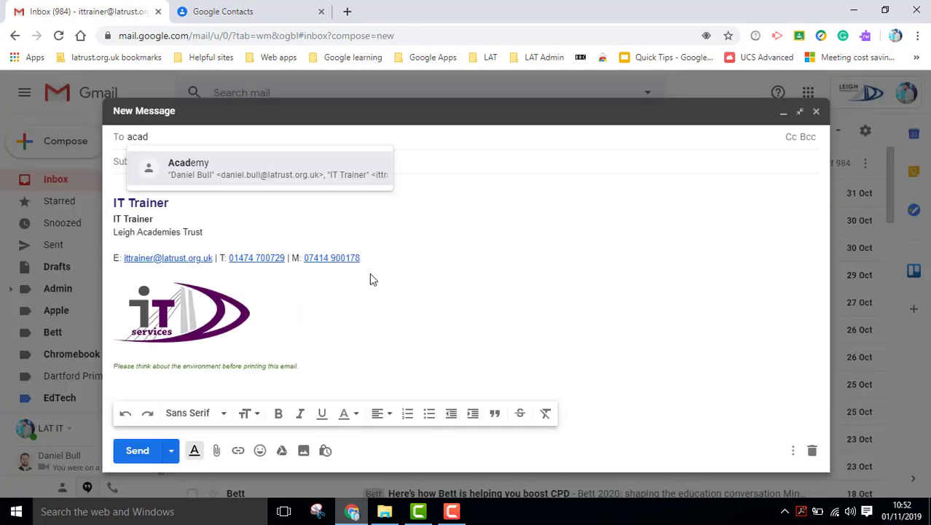
click(308, 179)
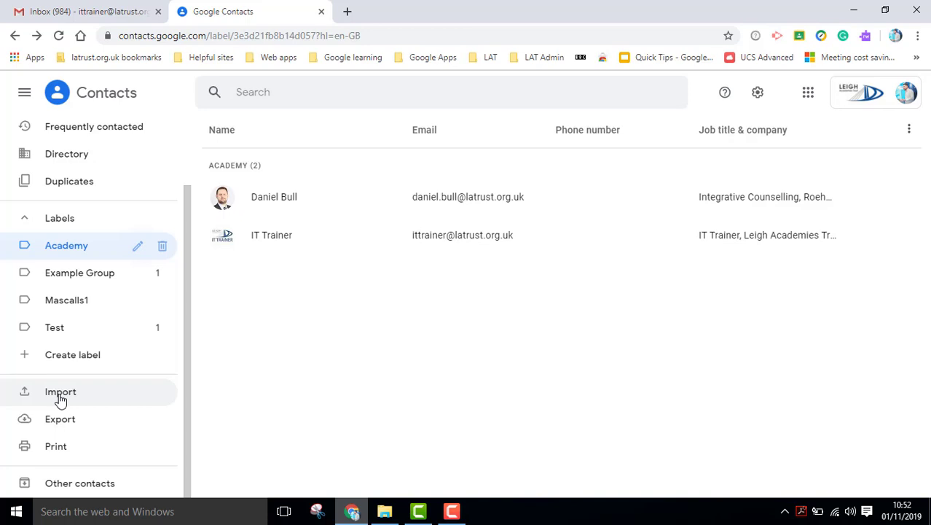
Step: Cancel out of the contact import dialog
click(61, 398)
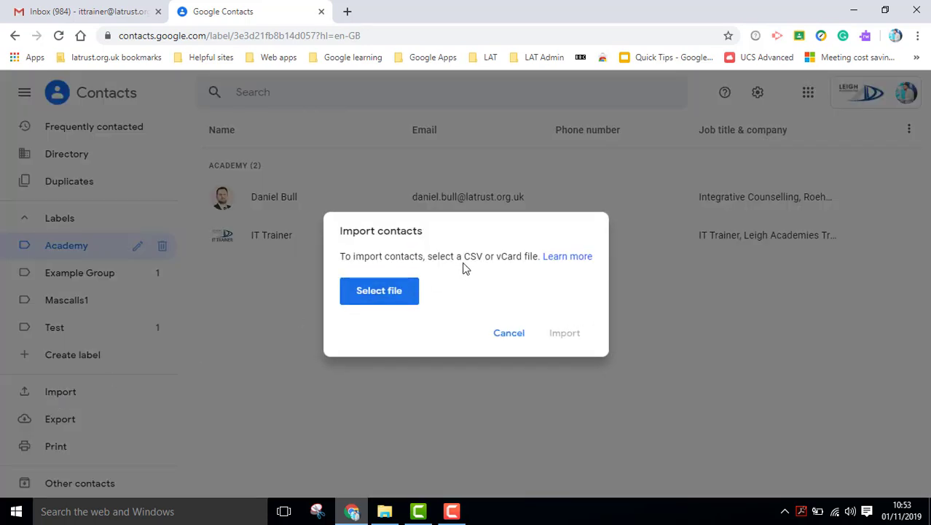
click(513, 337)
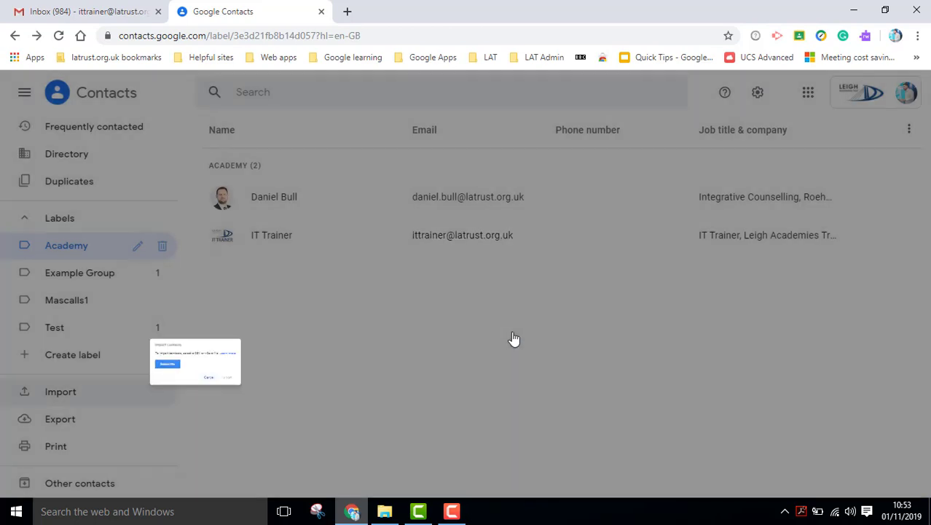
Step: Export Academy (2) as Google CSV and view the downloaded contacts.csv
click(69, 420)
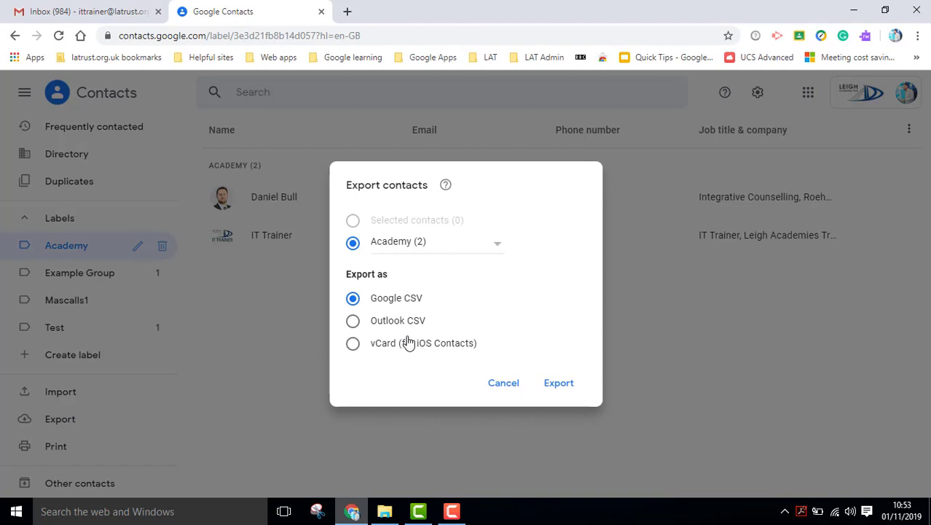
click(559, 383)
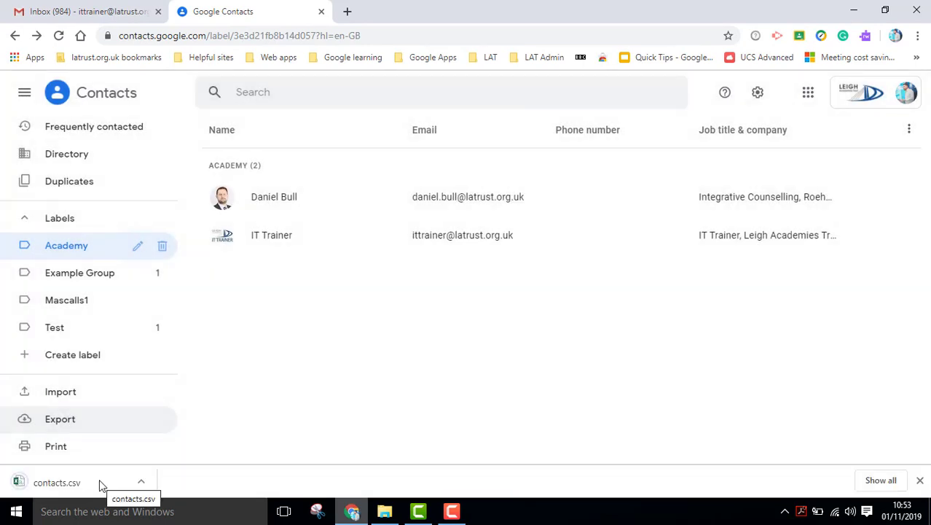
click(99, 482)
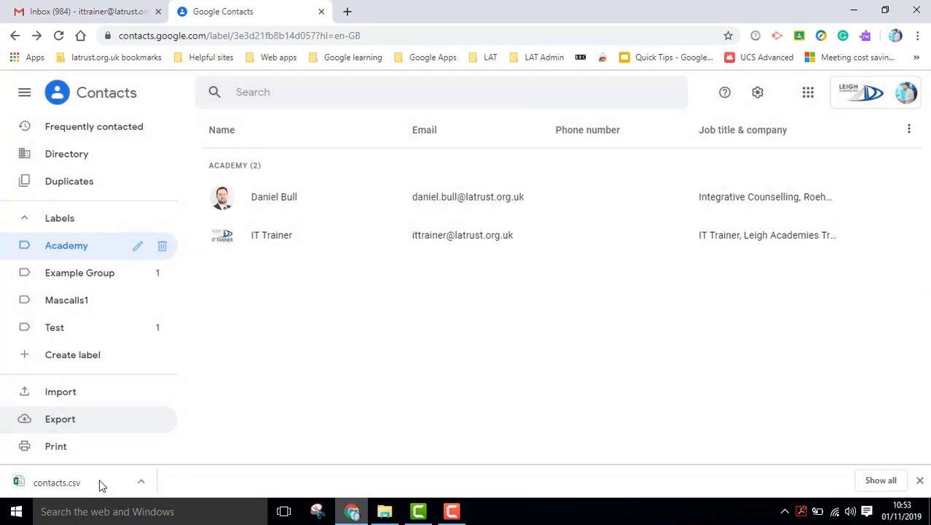